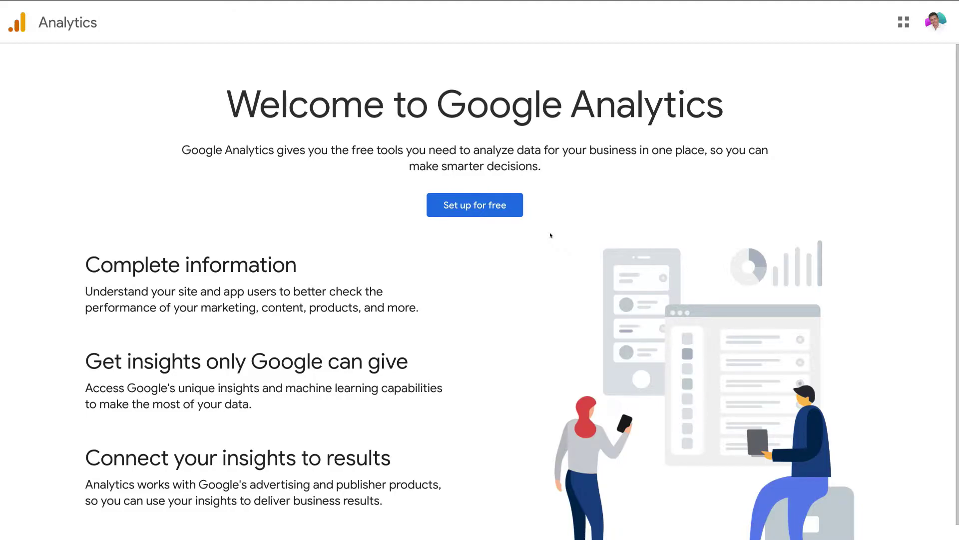
Start a free Analytics account named after the site owner and continue past account details.
click(507, 208)
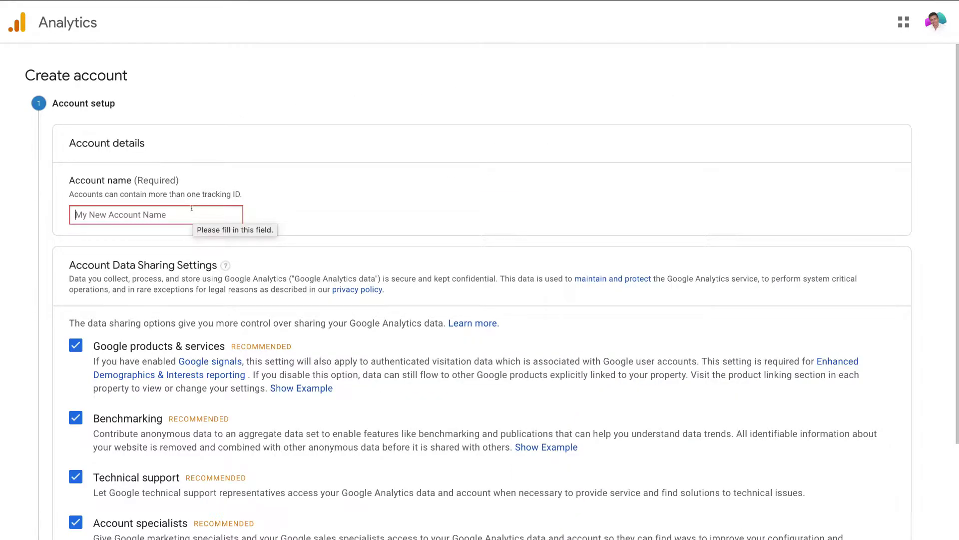
text(Stewart Gauld)
scroll(358, 193, down, 3)
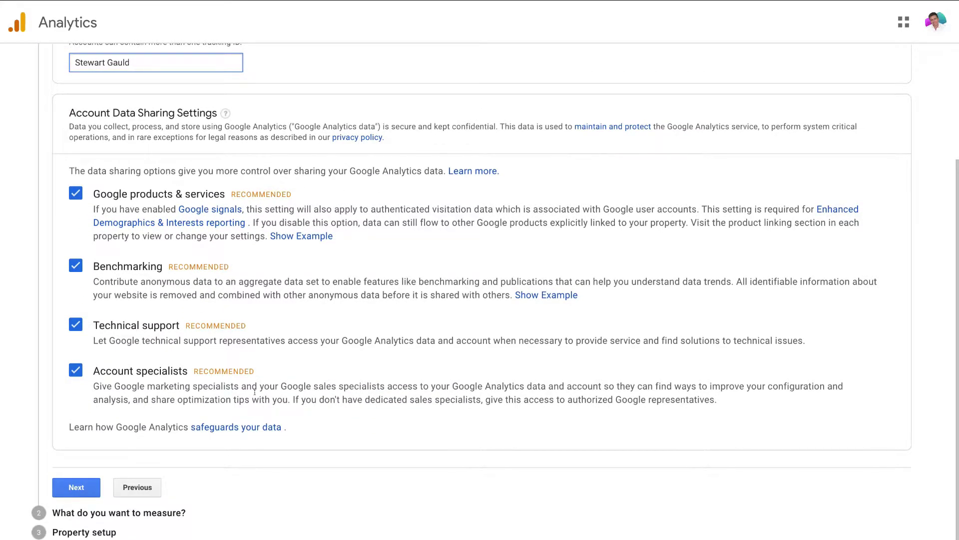
scroll(252, 395, down, 1)
click(76, 472)
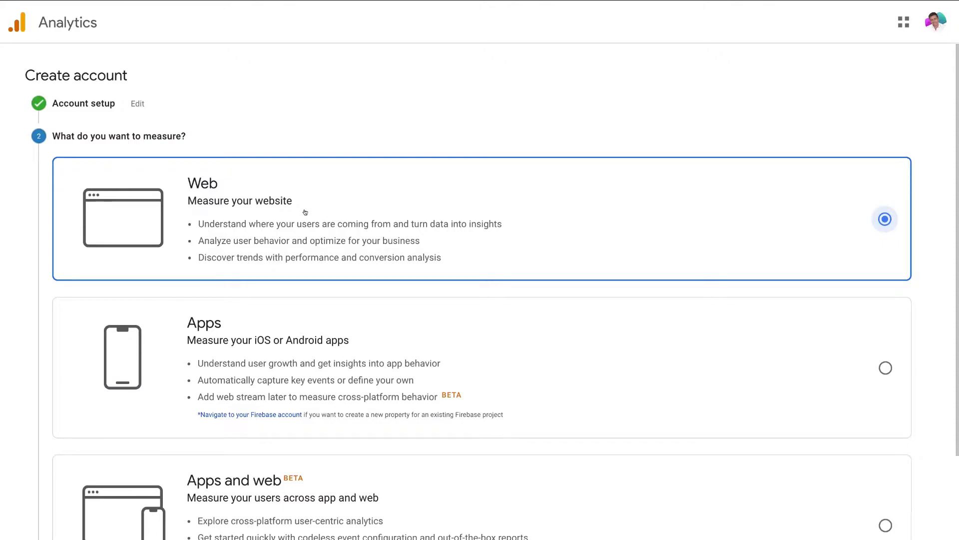
Keep Web as what to measure and continue to property setup.
scroll(320, 218, down, 1)
scroll(321, 218, down, 3)
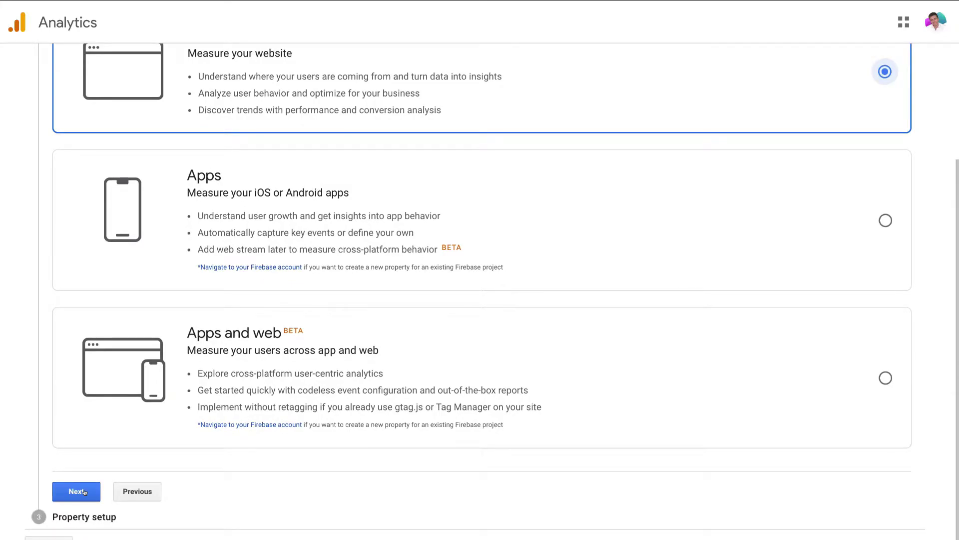
click(84, 493)
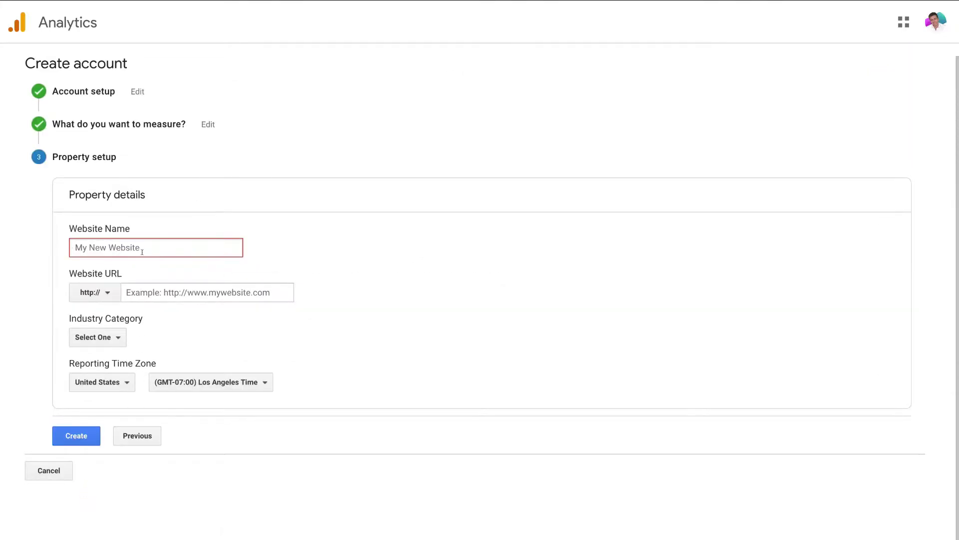
Enter the owner's name as Website Name and their website address as the URL.
text(Stewart Gauld)
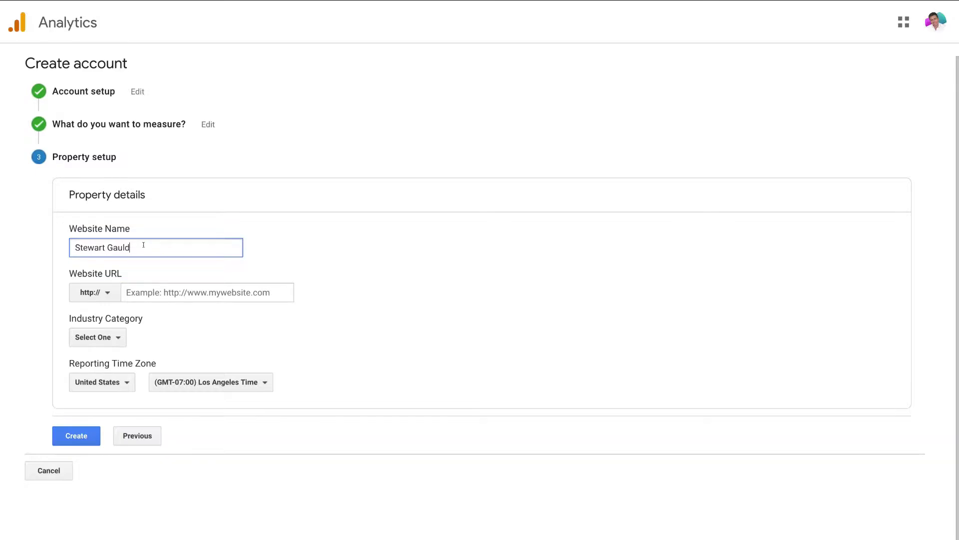
click(154, 290)
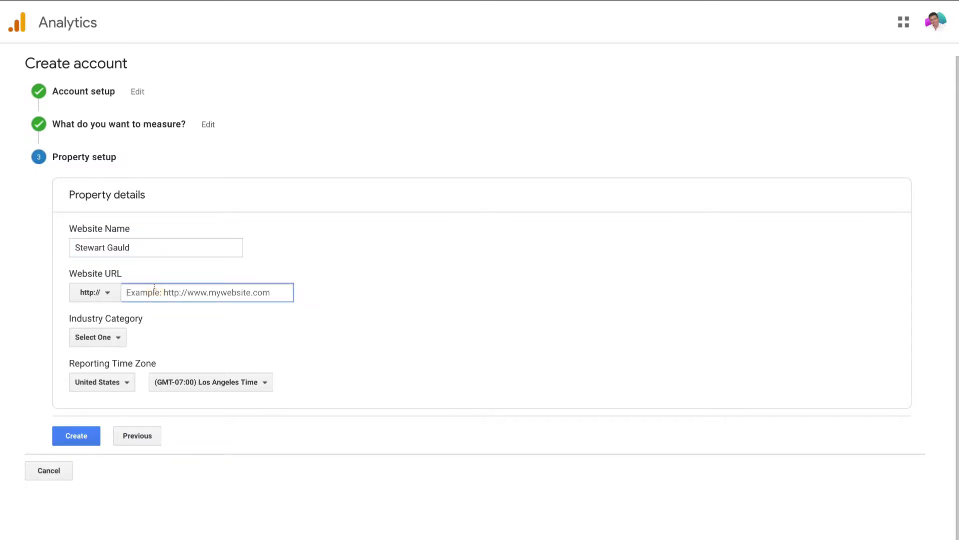
text(www.stewartgauld.com)
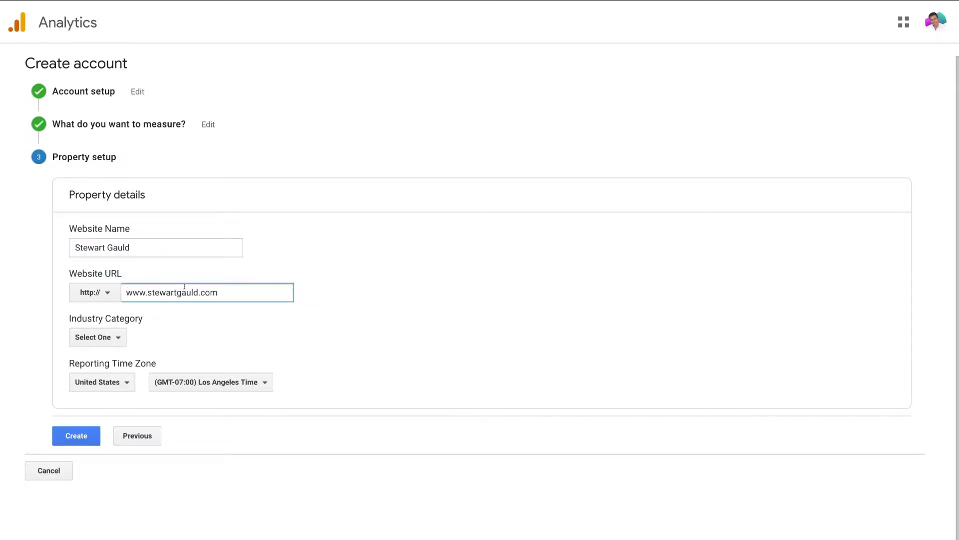
Set industry to Business and Industrial Markets and reporting time zone country to New Zealand.
click(117, 338)
scroll(118, 420, down, 2)
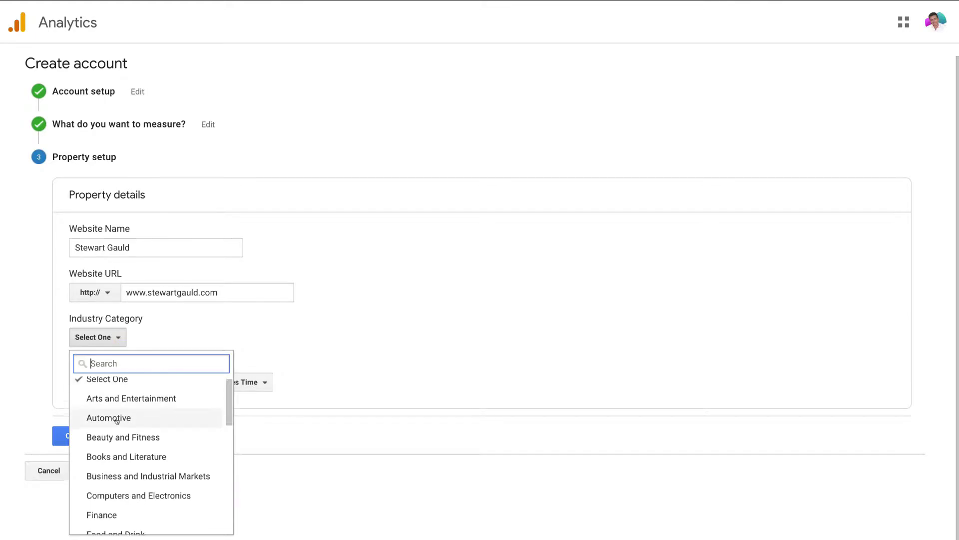
scroll(117, 421, down, 2)
scroll(120, 400, up, 1)
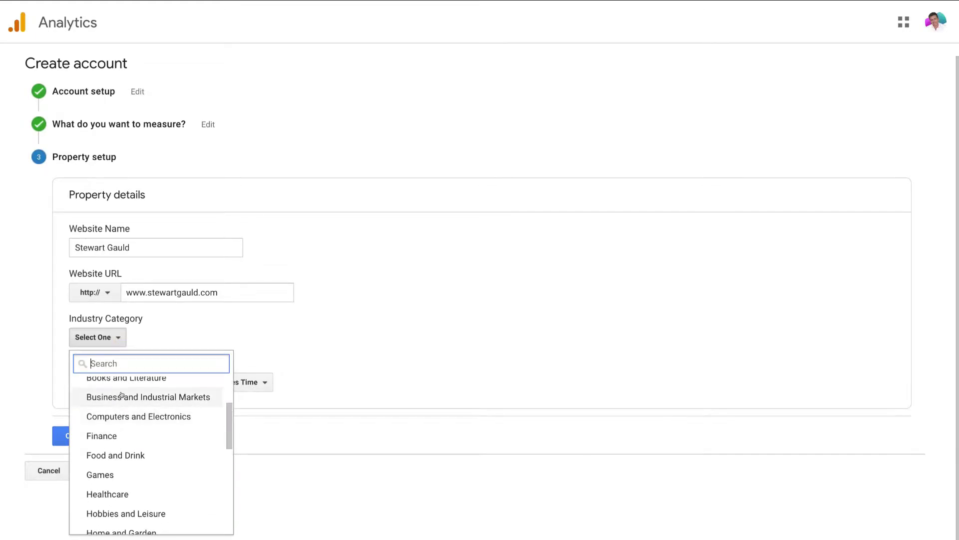
click(122, 397)
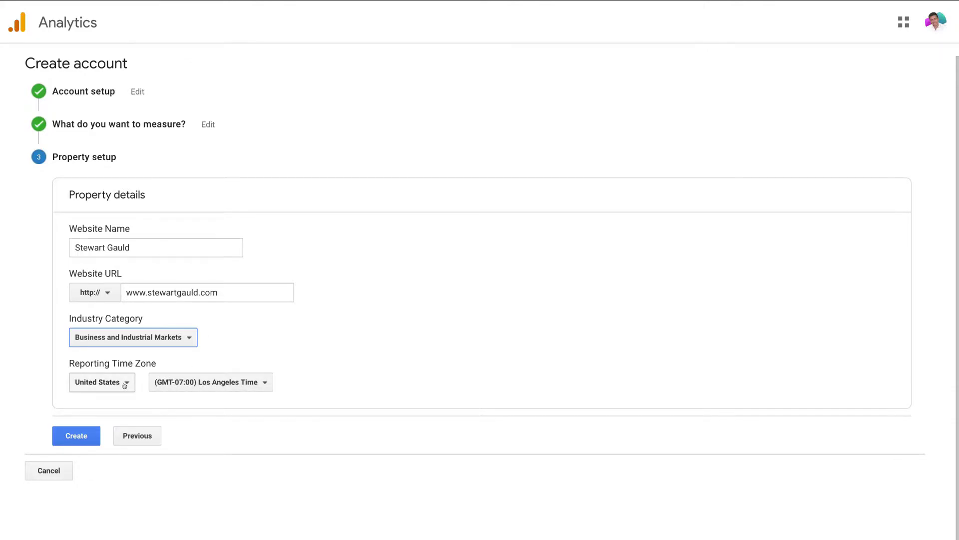
click(124, 385)
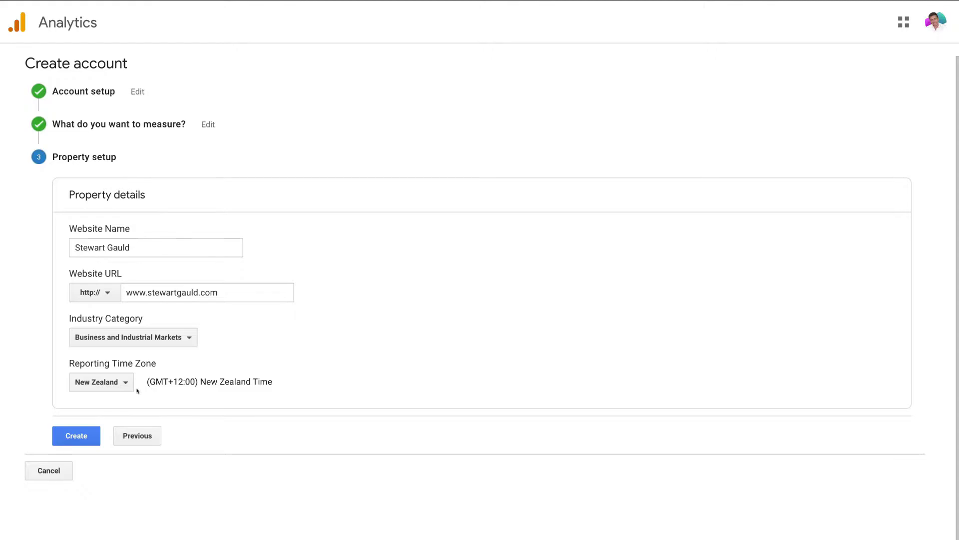
Create the property and set the terms of service country to New Zealand.
click(86, 438)
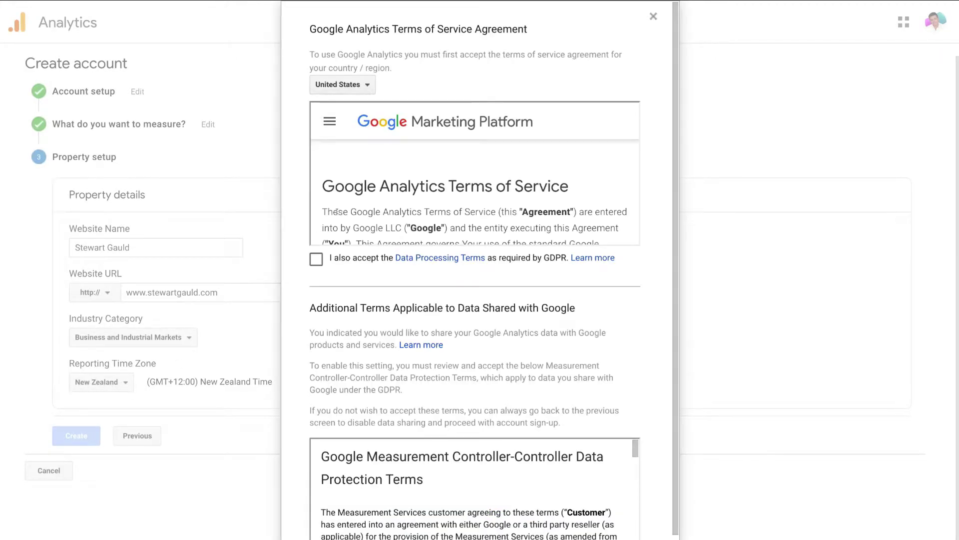
click(342, 85)
text(New Zealand)
key(Return)
Accept the GDPR Data Processing and Controller-Controller Data Protection Terms, then agree.
click(316, 258)
scroll(398, 328, down, 2)
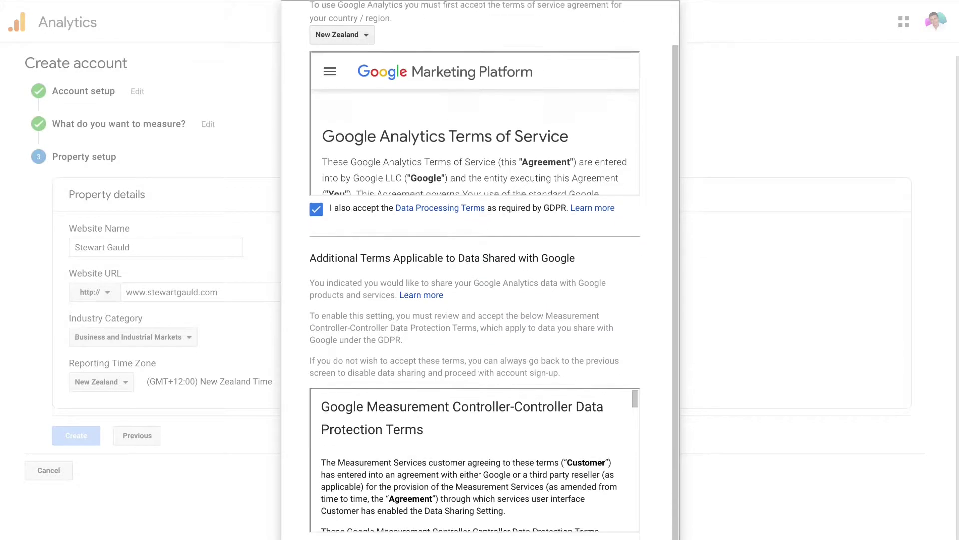
scroll(396, 330, down, 1)
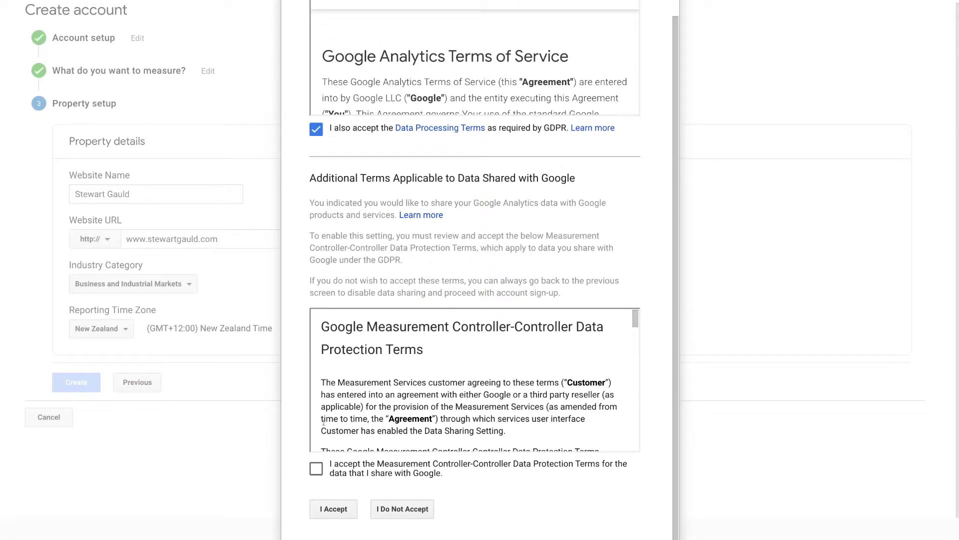
click(316, 468)
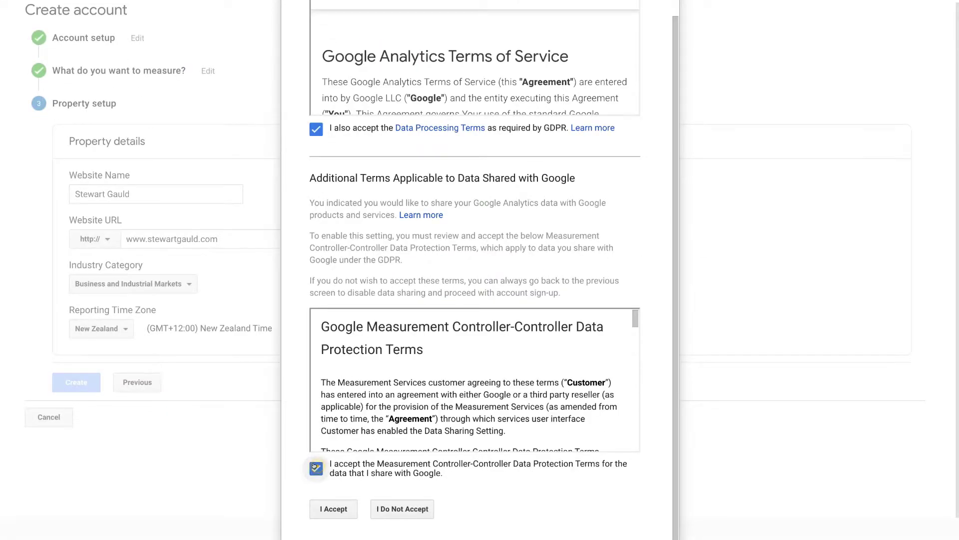
click(334, 509)
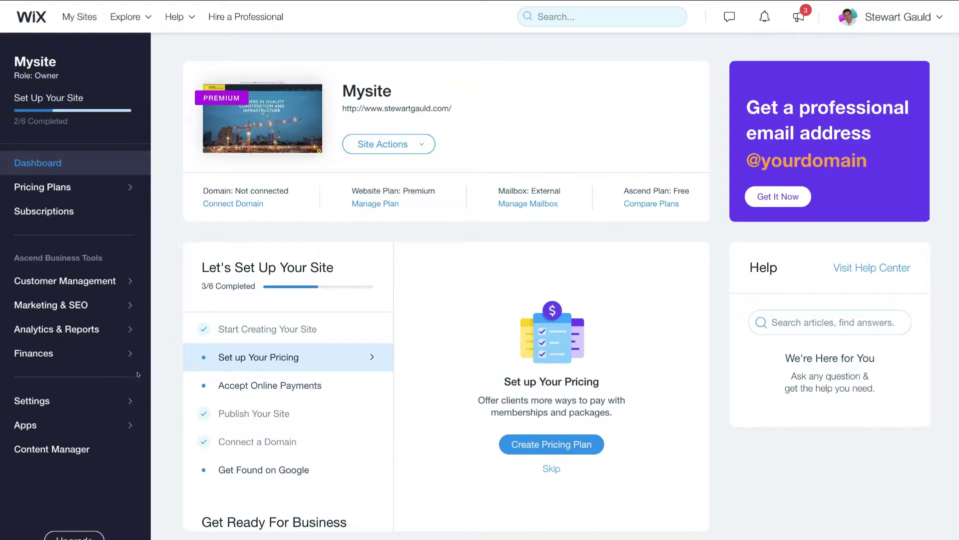
Add Google Analytics in Wix's Tracking & Analytics settings and select the Analytics tracking ID.
click(93, 398)
scroll(92, 397, down, 4)
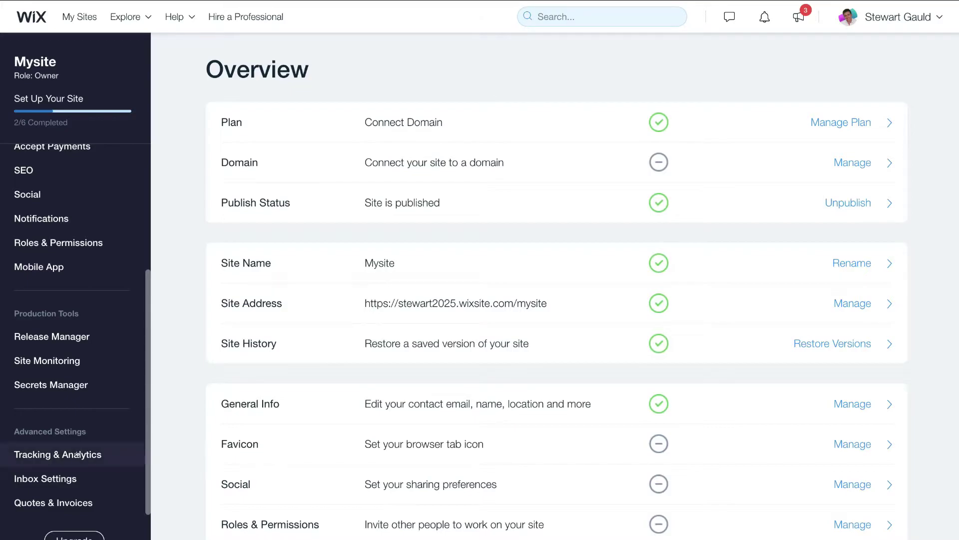
click(85, 454)
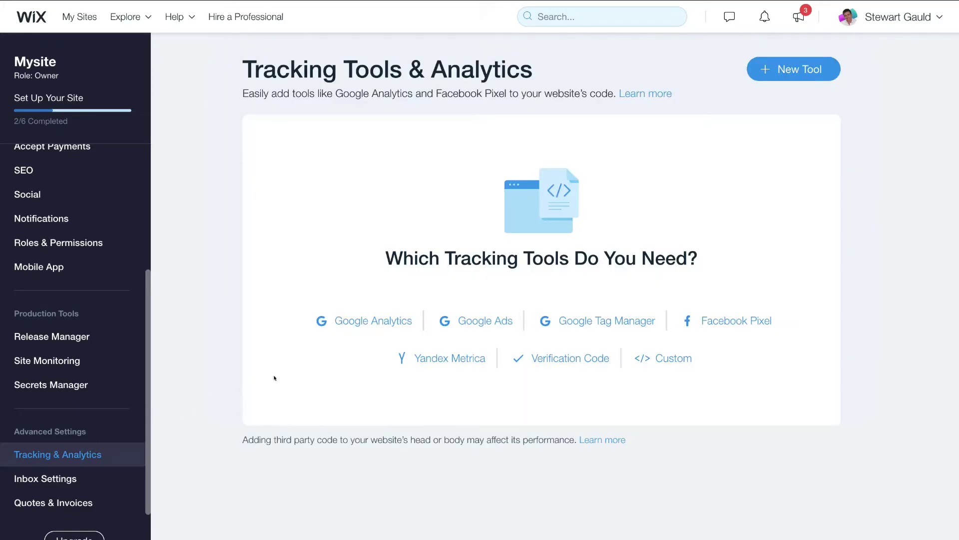
click(376, 322)
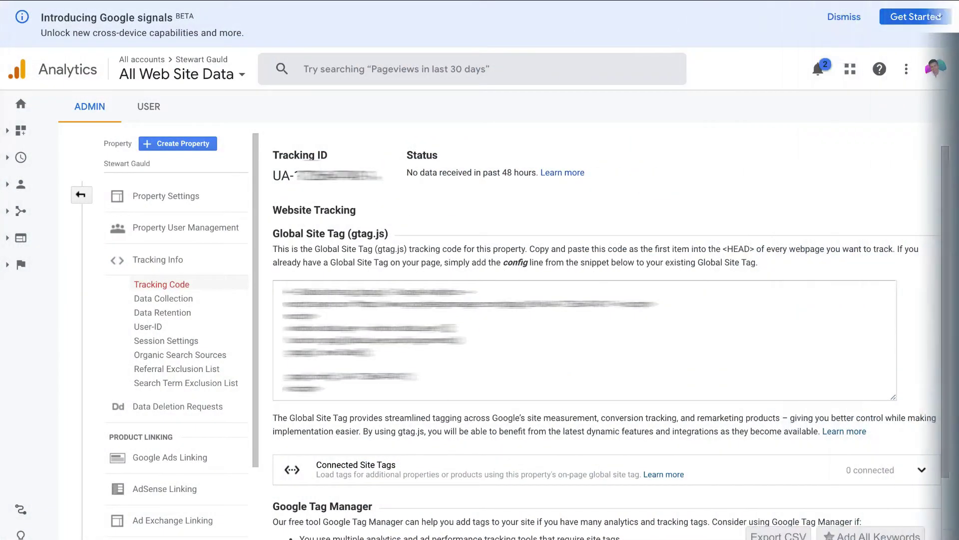
drag(381, 176, 275, 175)
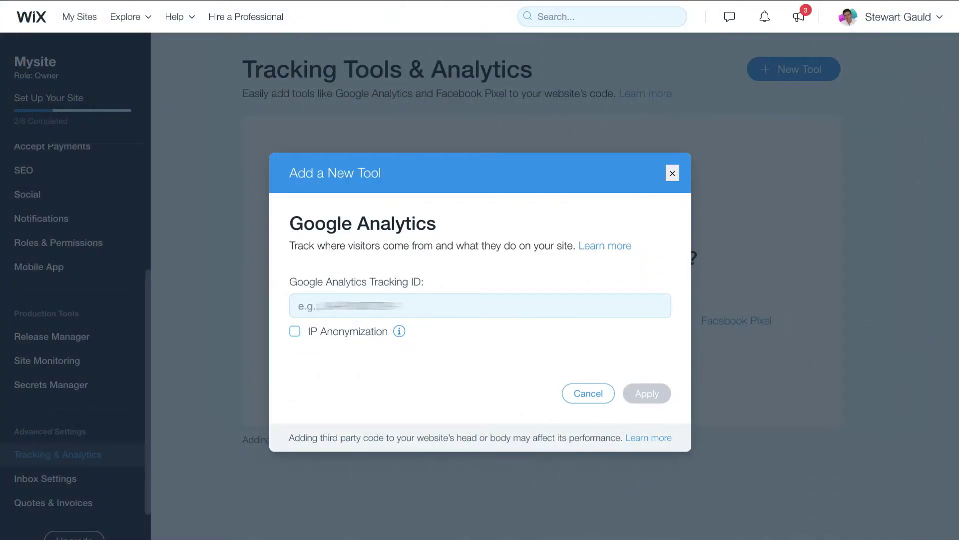
Paste the tracking ID into Wix's Google Analytics Tracking ID field.
click(480, 305)
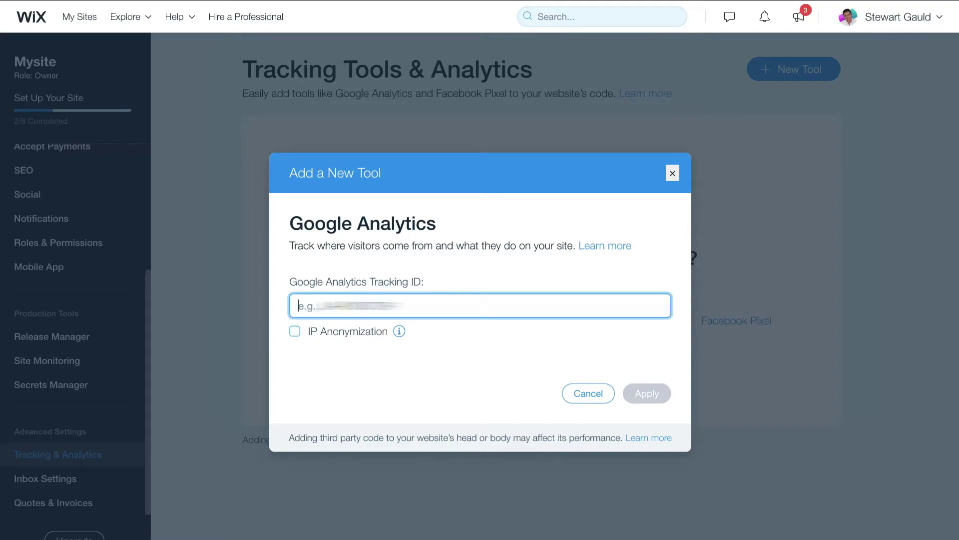
key(ctrl+v)
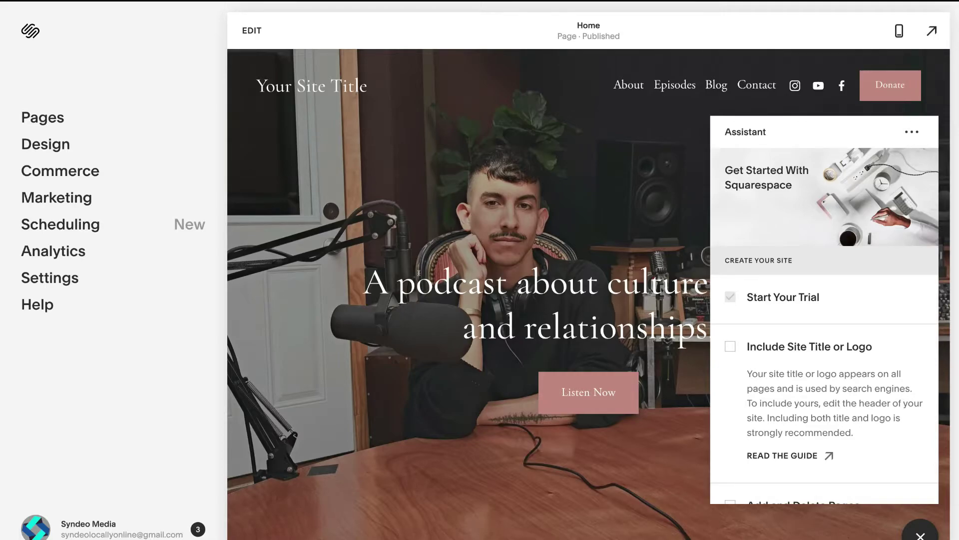
Open Squarespace's Settings > Advanced > External API Keys page.
click(69, 279)
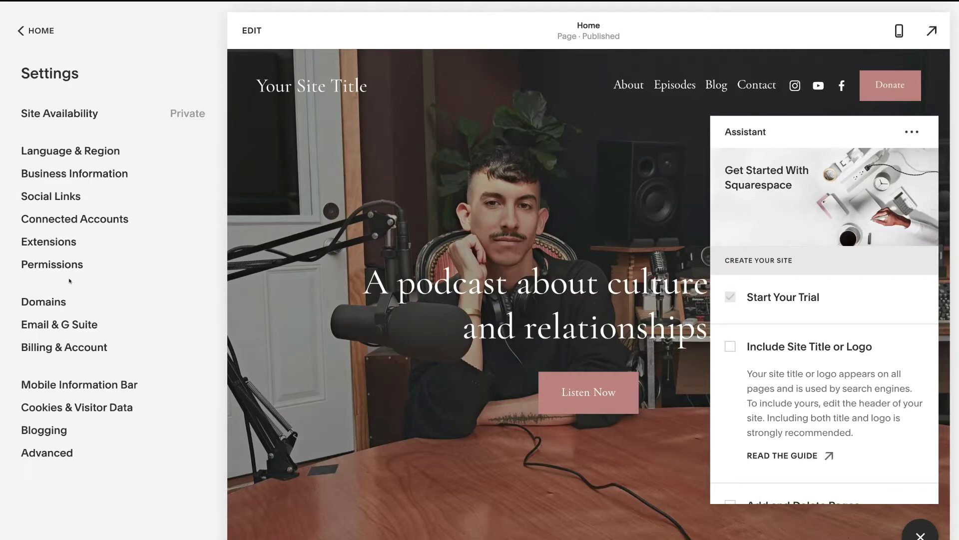
click(60, 453)
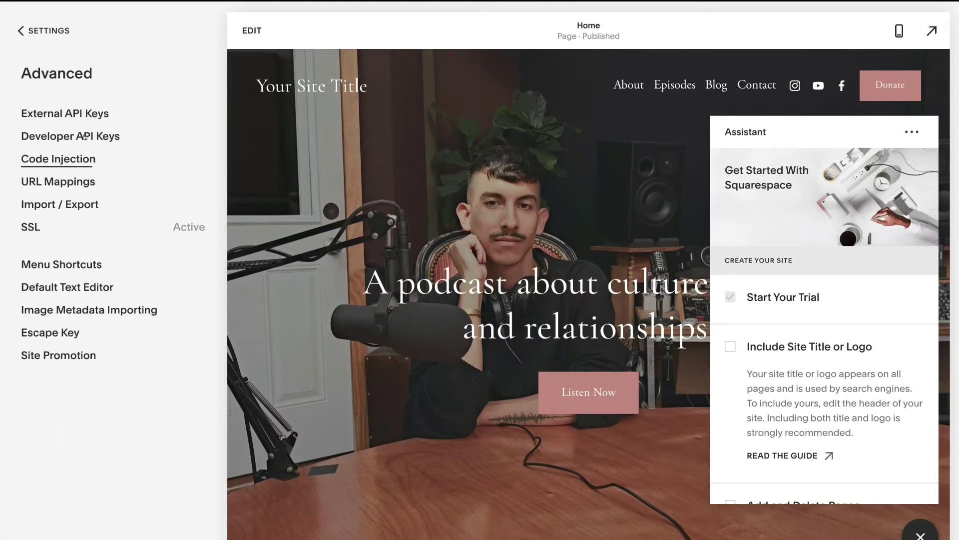
click(74, 114)
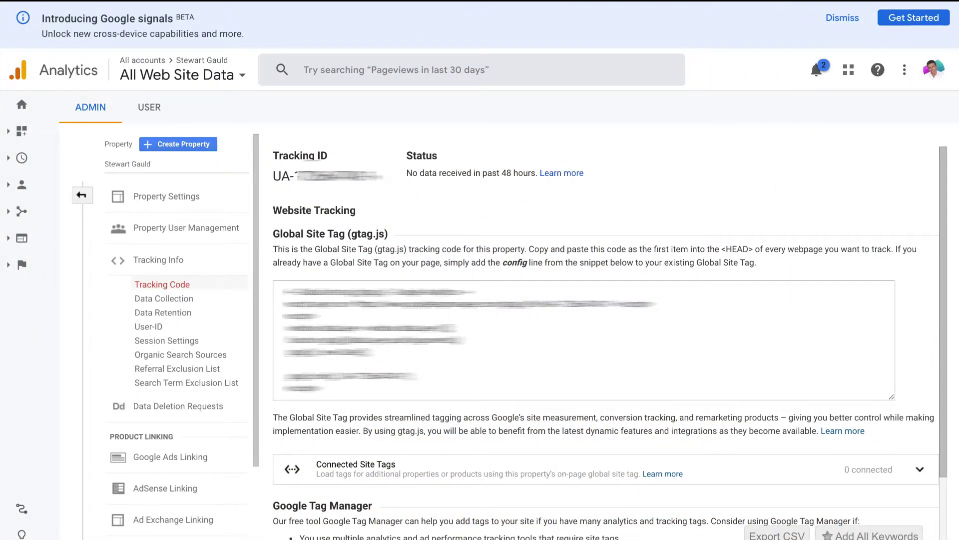
Copy the Analytics tracking ID into the Google Analytics Account Number field.
drag(336, 176, 272, 170)
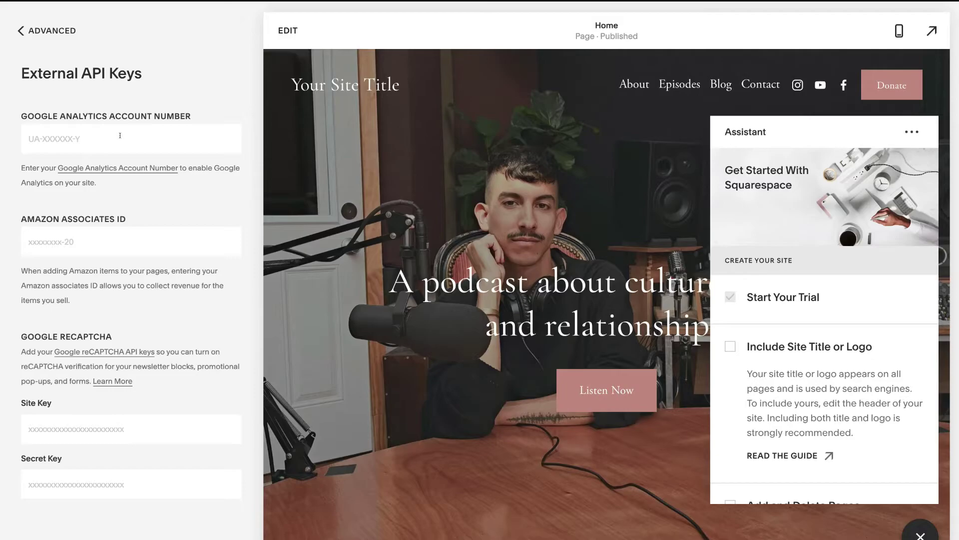
click(120, 135)
key(ctrl+v)
key(ctrl+v)
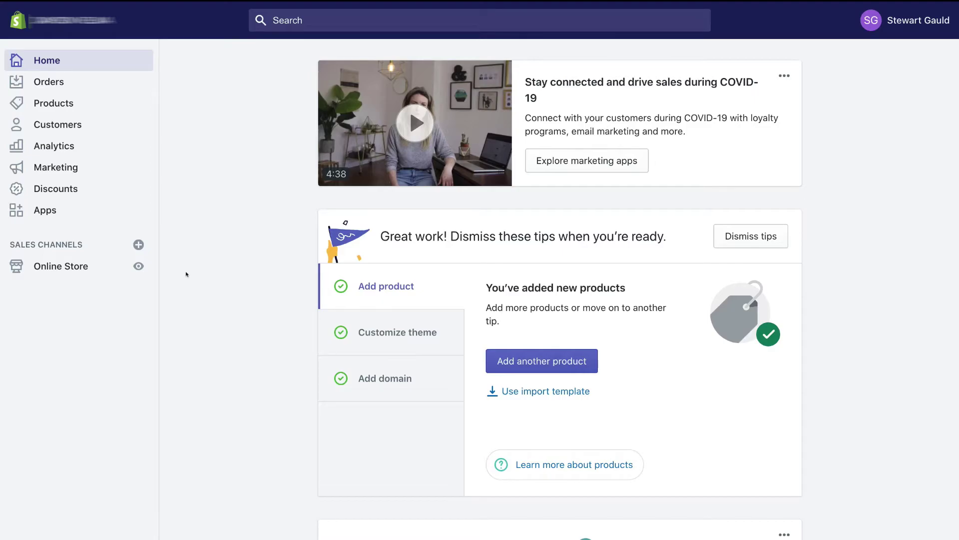
Open Shopify's Online Store Preferences and copy the Analytics tracking ID for the Google Analytics account field.
click(88, 267)
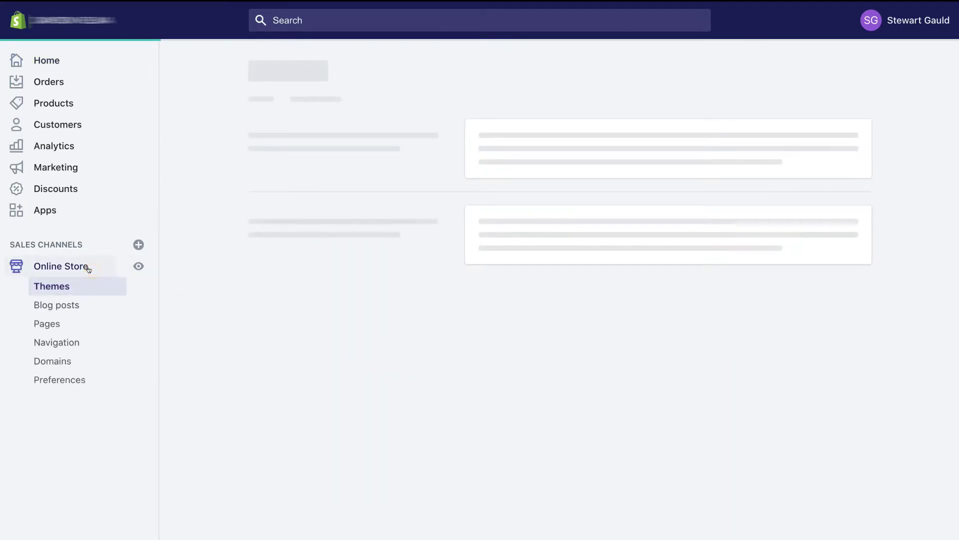
click(65, 381)
scroll(197, 441, down, 5)
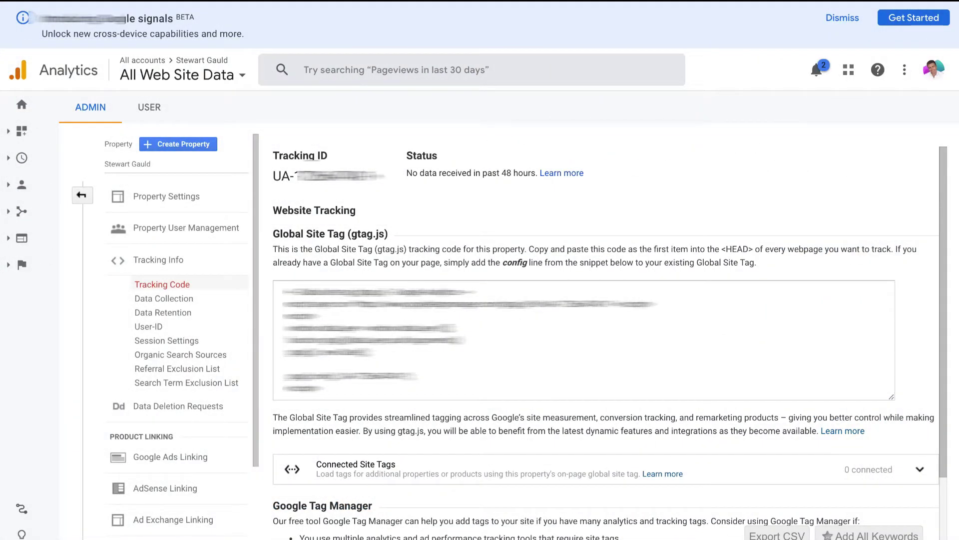
drag(380, 176, 273, 176)
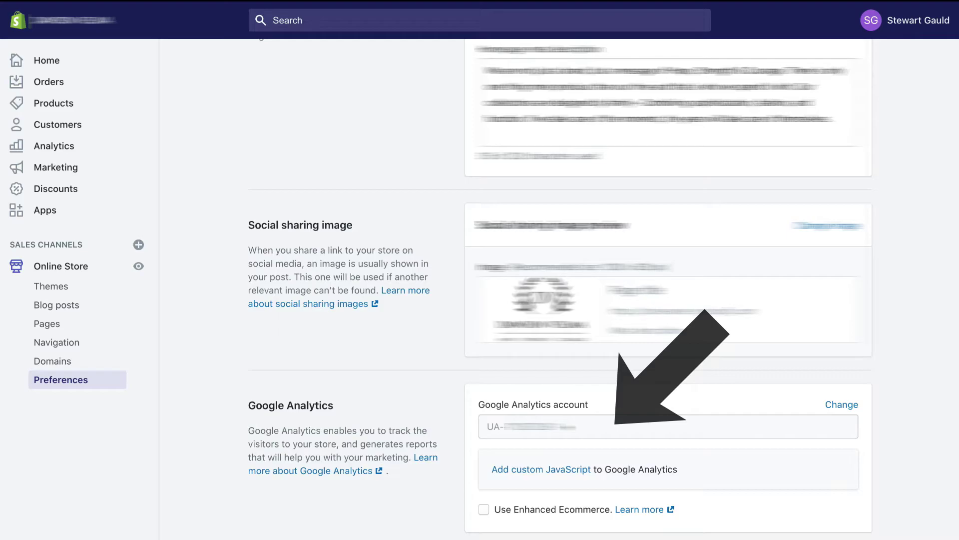
scroll(567, 370, down, 9)
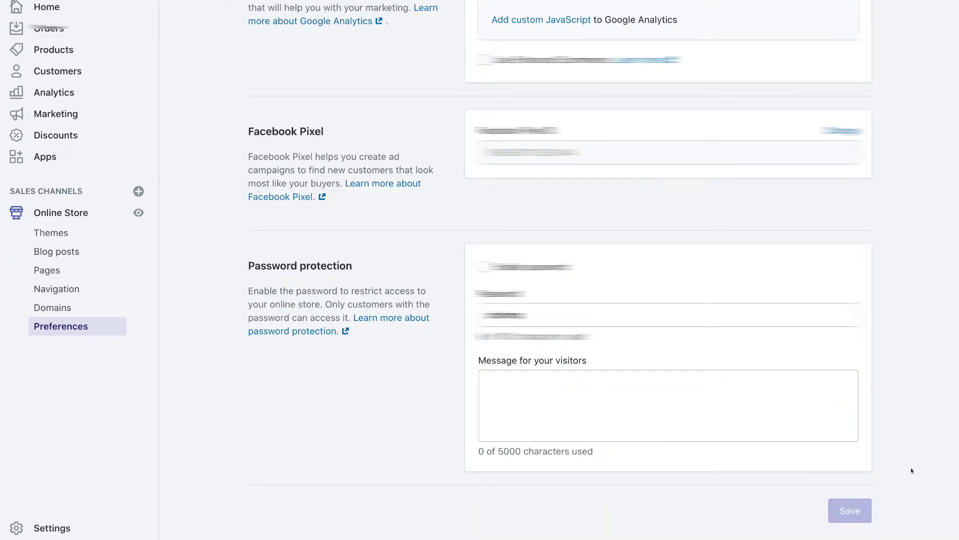